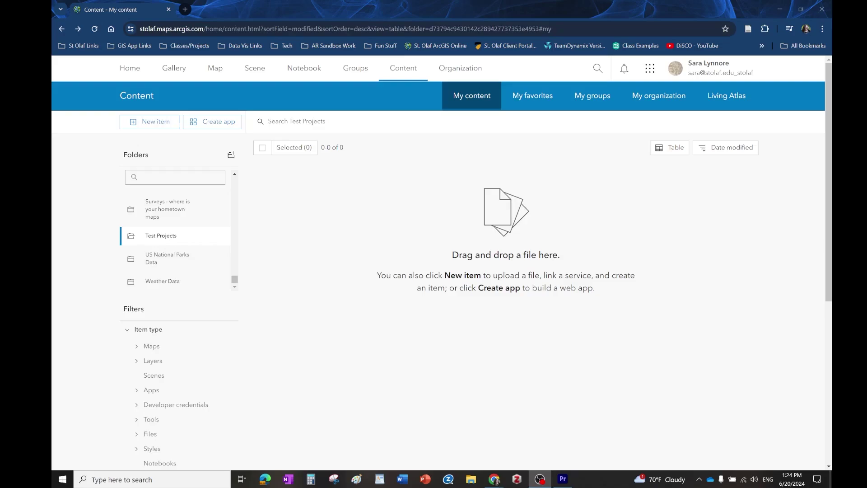
# - Start a new item and drag photo upload.zip from the Desktop into its upload area
pyautogui.click(152, 127)
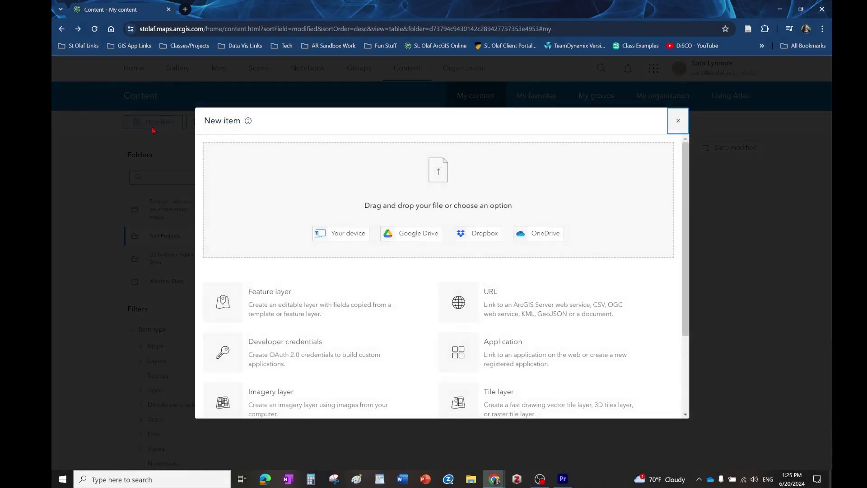
pyautogui.click(474, 481)
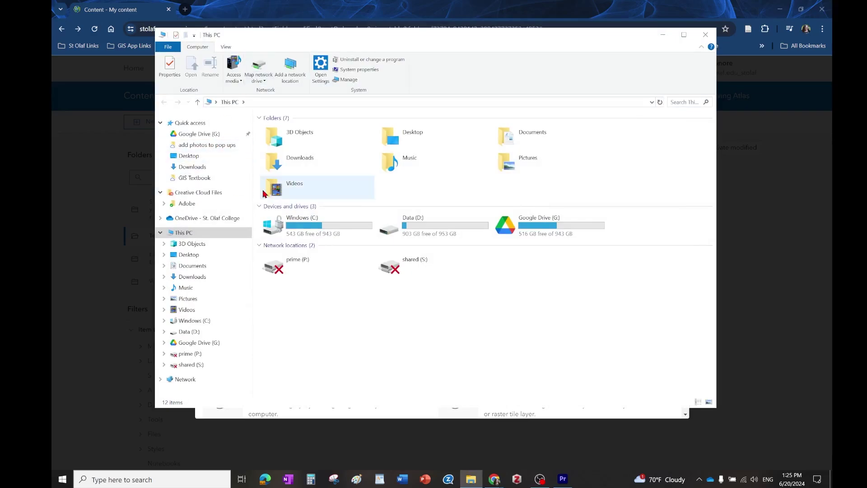
pyautogui.click(188, 255)
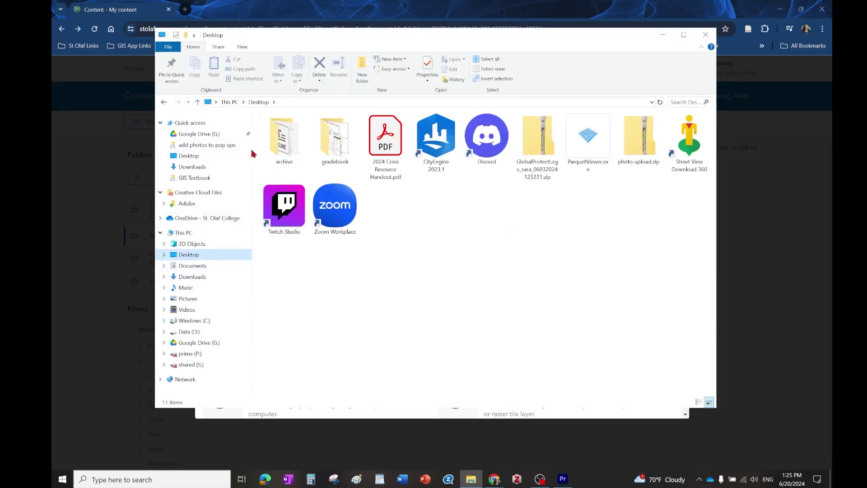
pyautogui.moveTo(373, 45); pyautogui.dragTo(275, 123)
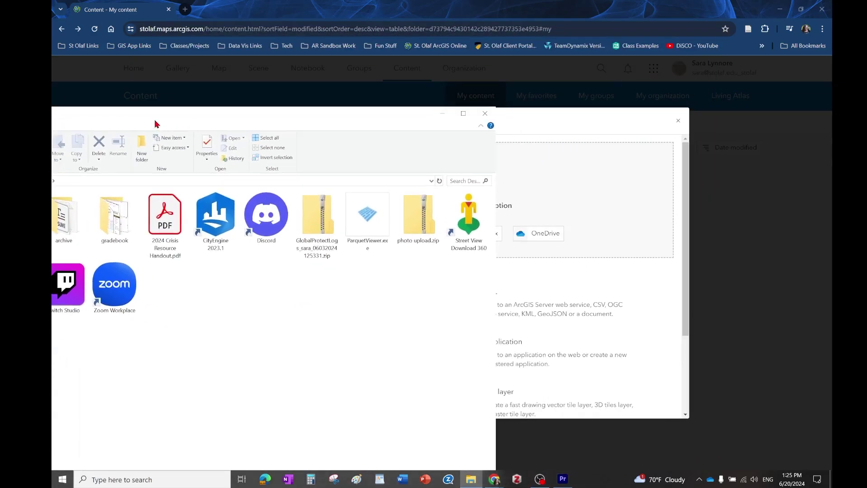
pyautogui.click(424, 223)
pyautogui.moveTo(425, 224); pyautogui.dragTo(588, 230)
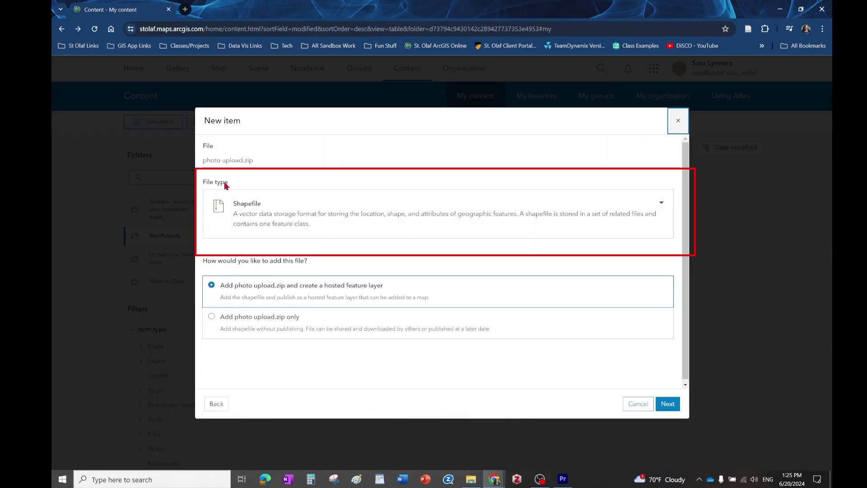
# - Set the file type to Photos with locations, keeping hosted feature layer creation, and continue
pyautogui.click(651, 218)
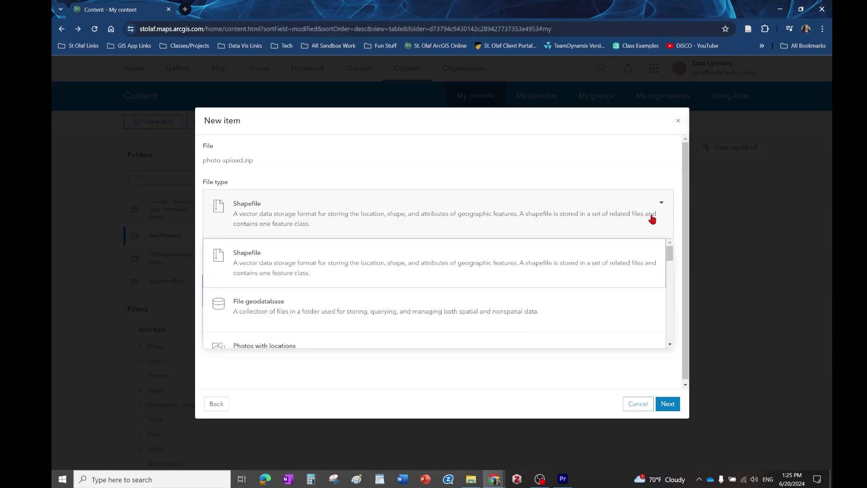
pyautogui.scroll(-1, 590, 251)
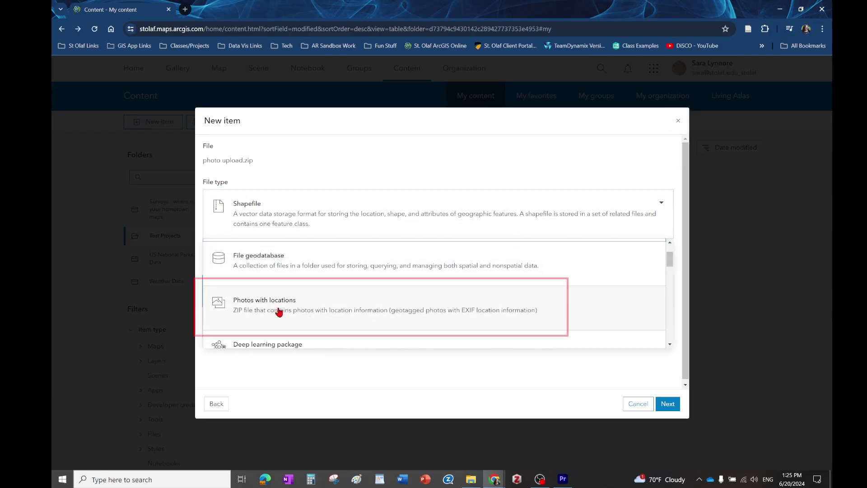
pyautogui.click(255, 311)
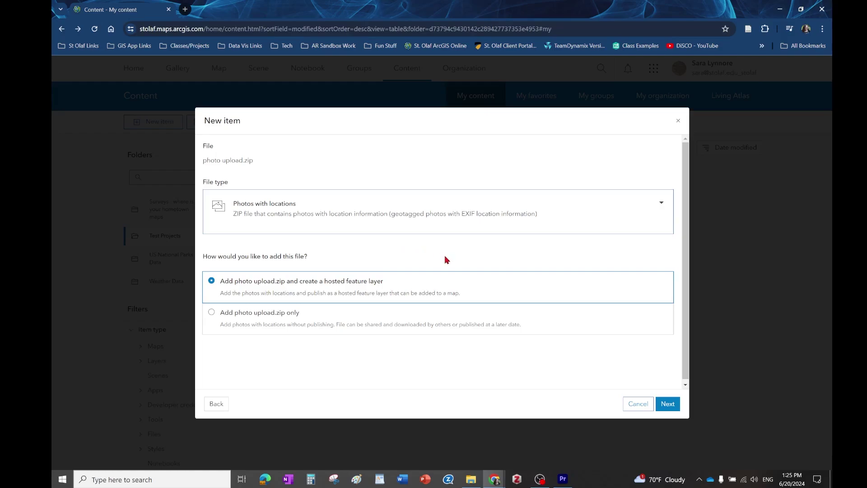
pyautogui.click(667, 409)
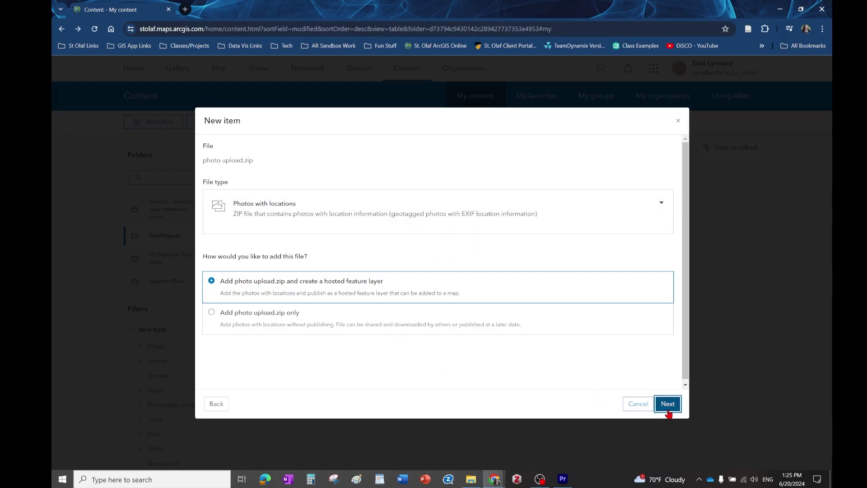
# - Title the item 'photo upload test' and save it to create the hosted layer
pyautogui.click(268, 199)
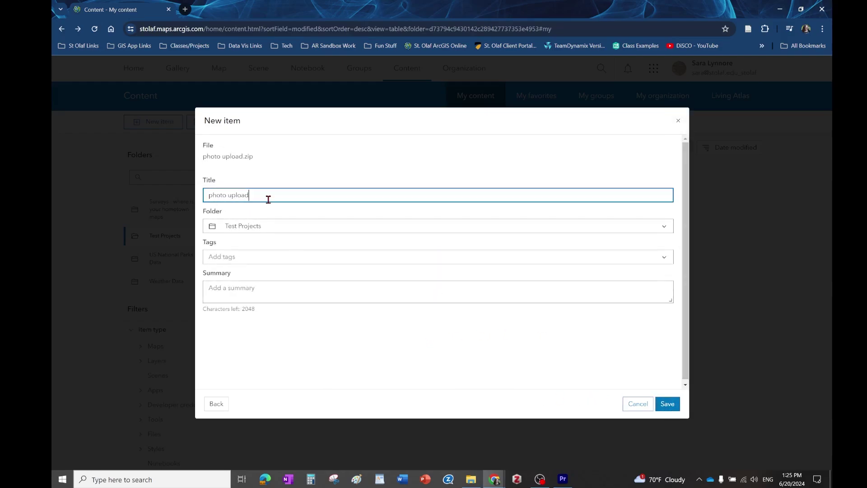
pyautogui.press('Return')
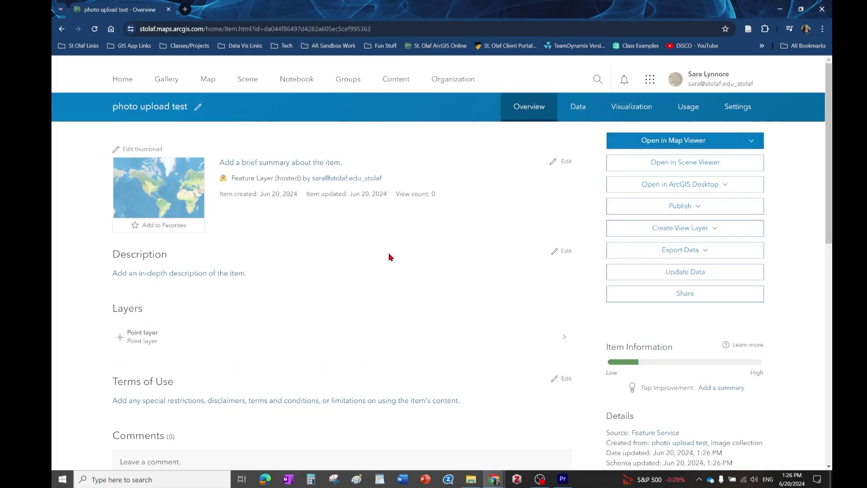
# - From the item page, open the photo upload test Feature Layer in Map Viewer
pyautogui.moveTo(233, 179); pyautogui.dragTo(274, 180)
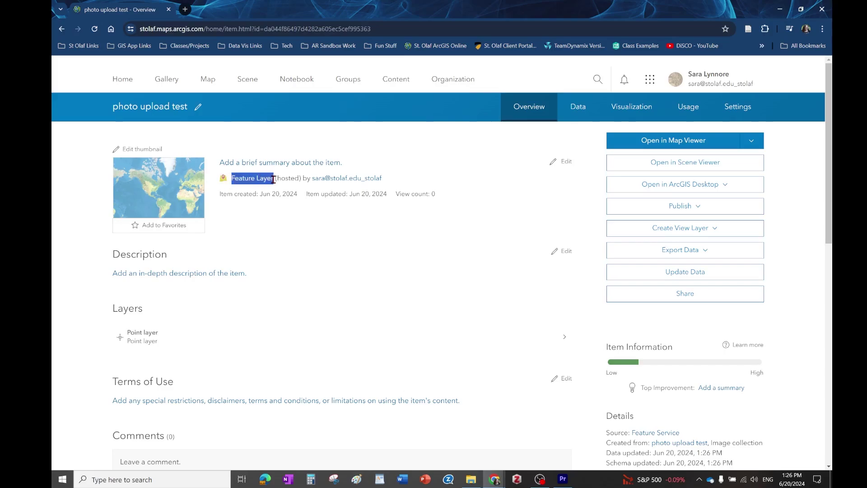
pyautogui.moveTo(134, 213)
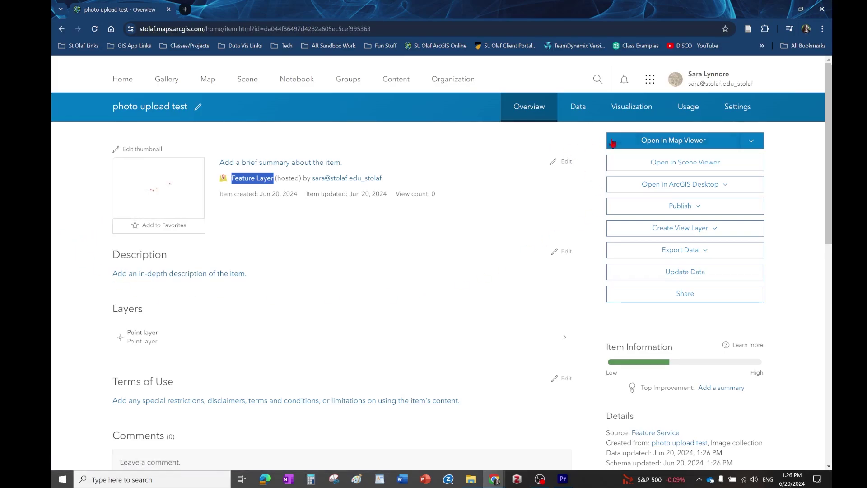
pyautogui.click(653, 143)
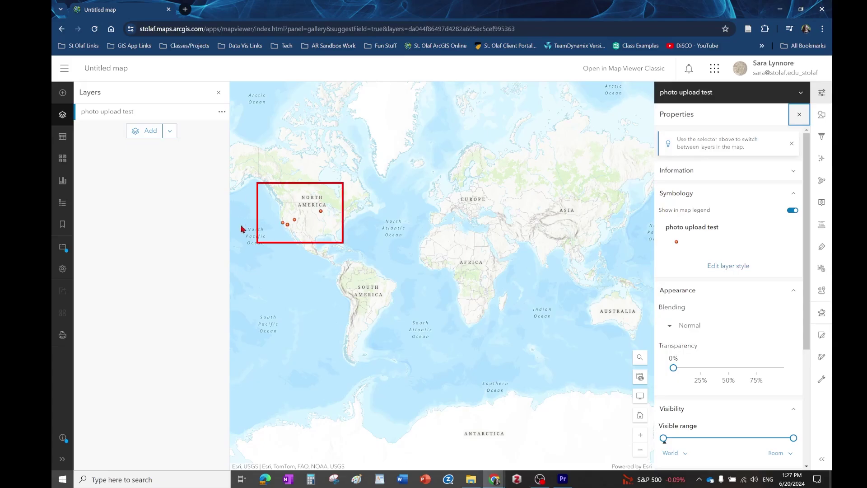
# - Zoom in on the red points near Sequoia, then zoom out and re-centre on the western US
pyautogui.scroll(2, 306, 198)
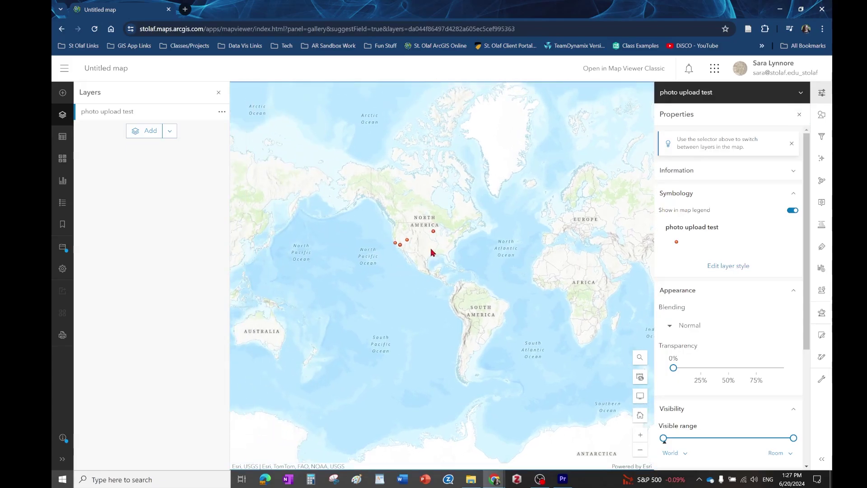
pyautogui.scroll(3, 412, 250)
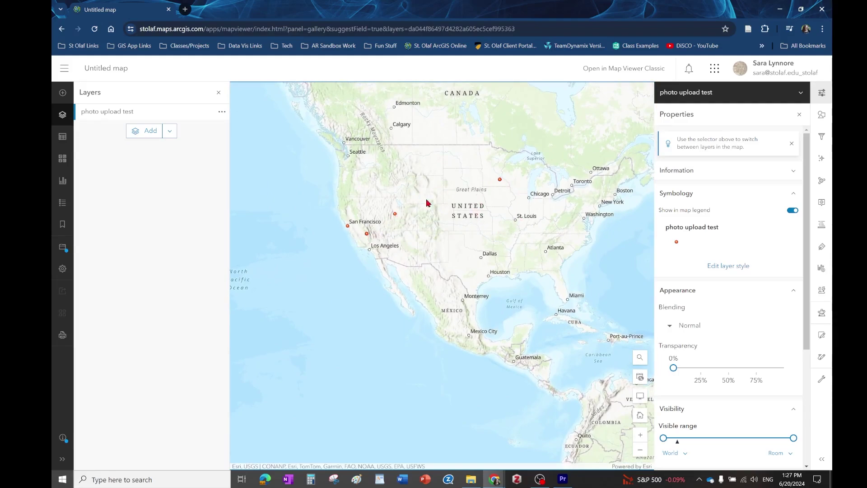
pyautogui.scroll(10, 354, 235)
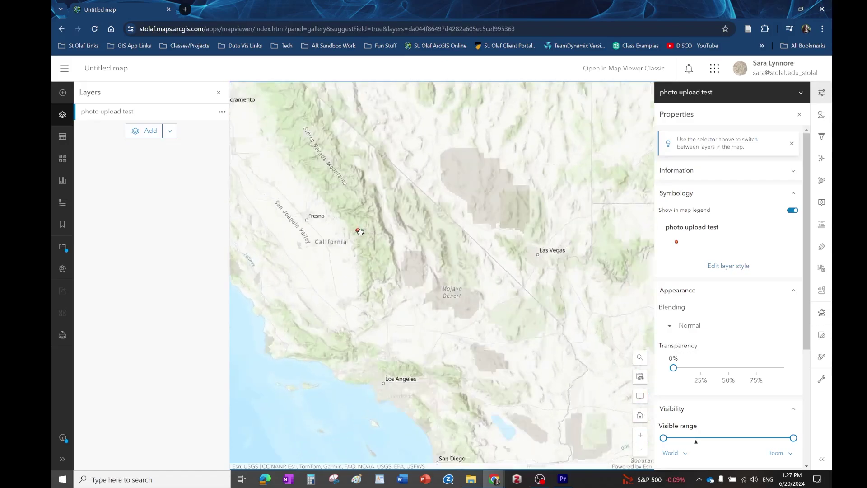
pyautogui.scroll(8, 357, 231)
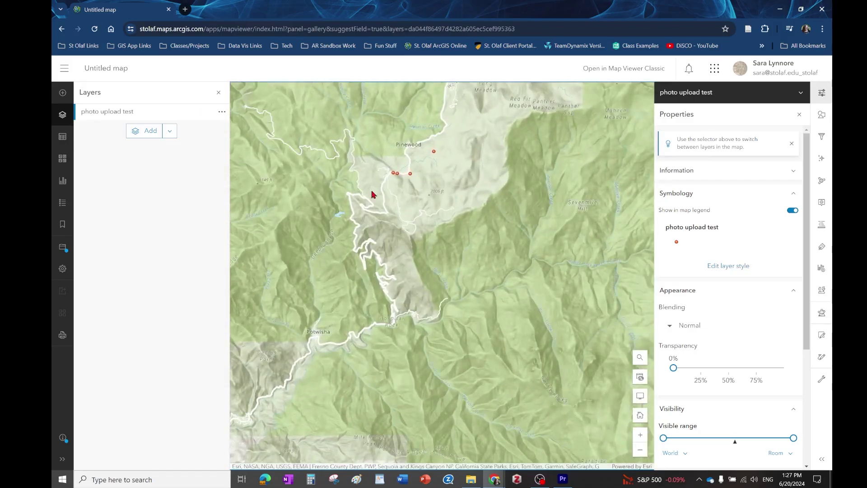
pyautogui.scroll(2, 399, 233)
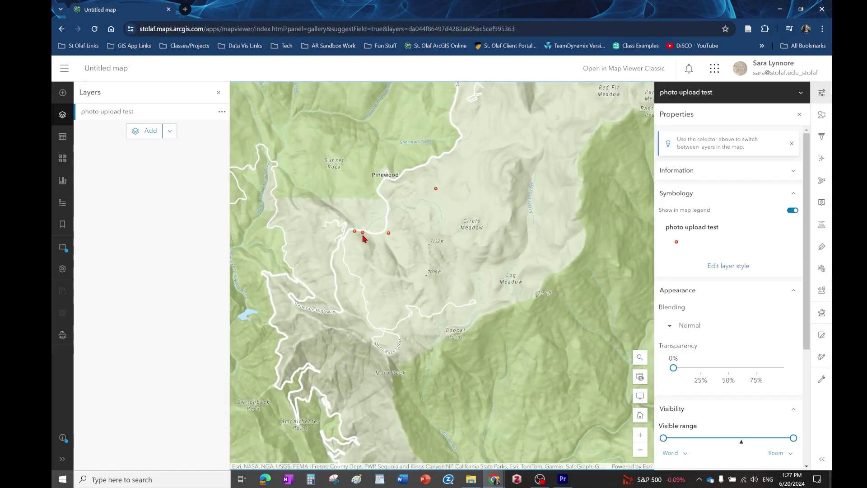
pyautogui.scroll(-5, 423, 240)
pyautogui.scroll(-4, 423, 240)
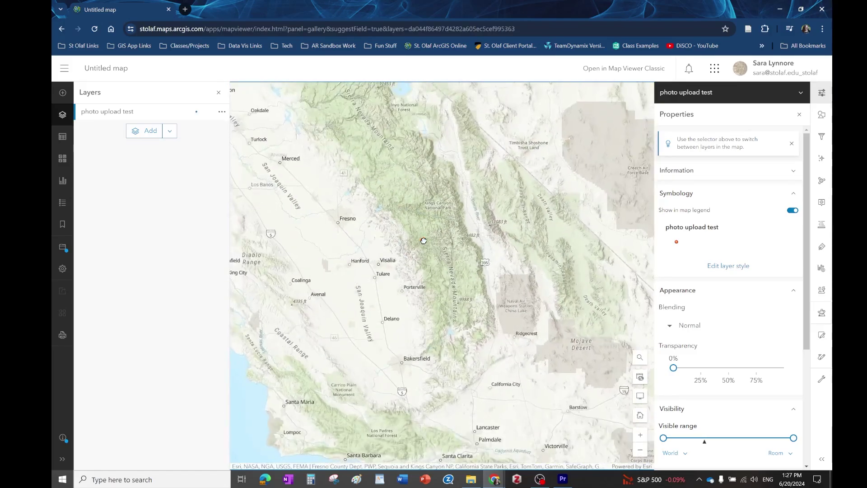
pyautogui.moveTo(402, 244); pyautogui.dragTo(331, 267)
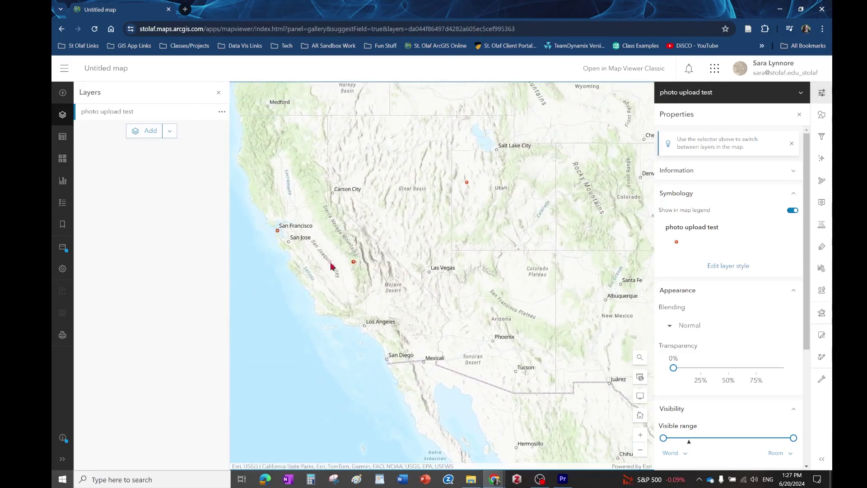
# - Open the Sierra Nevada point's pop-up and page through its photos to 4 of 4
pyautogui.click(353, 261)
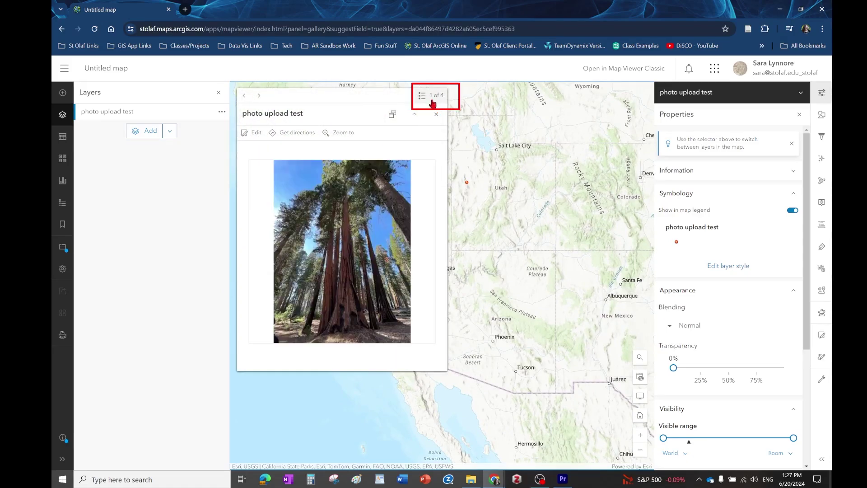
pyautogui.click(259, 96)
pyautogui.click(258, 96)
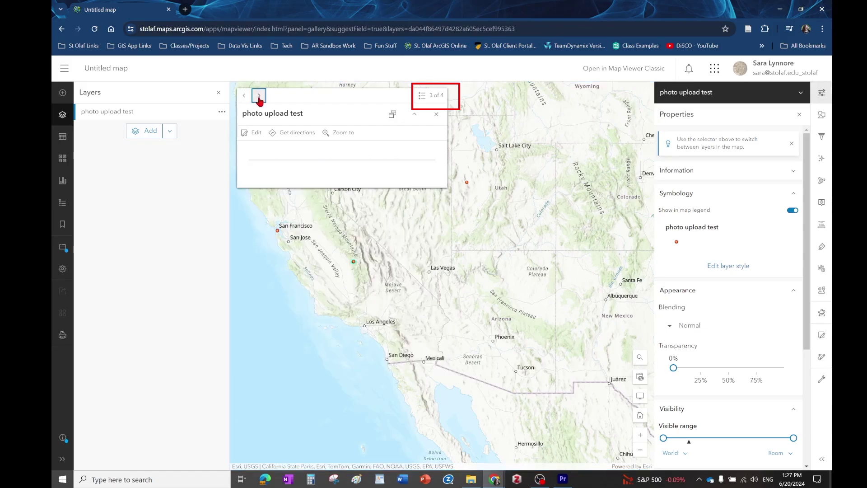
pyautogui.click(259, 96)
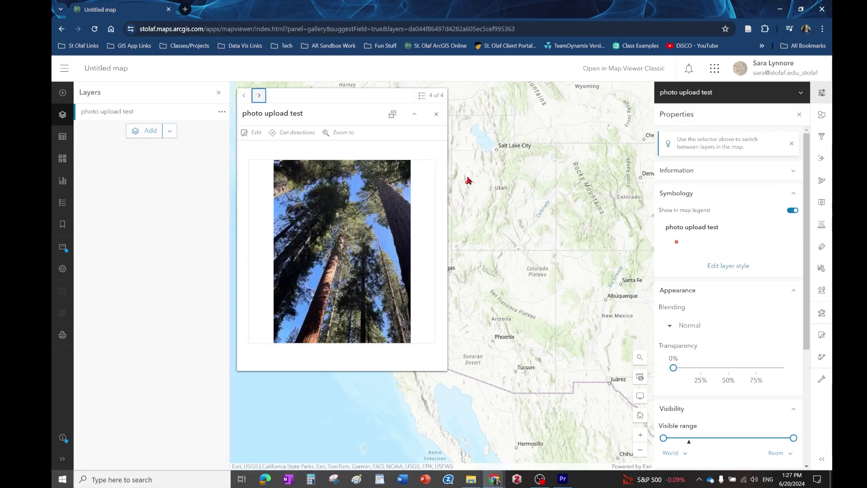
# - Edit the point to list its conifer photo attachment, panning the map across the western and central US
pyautogui.click(253, 135)
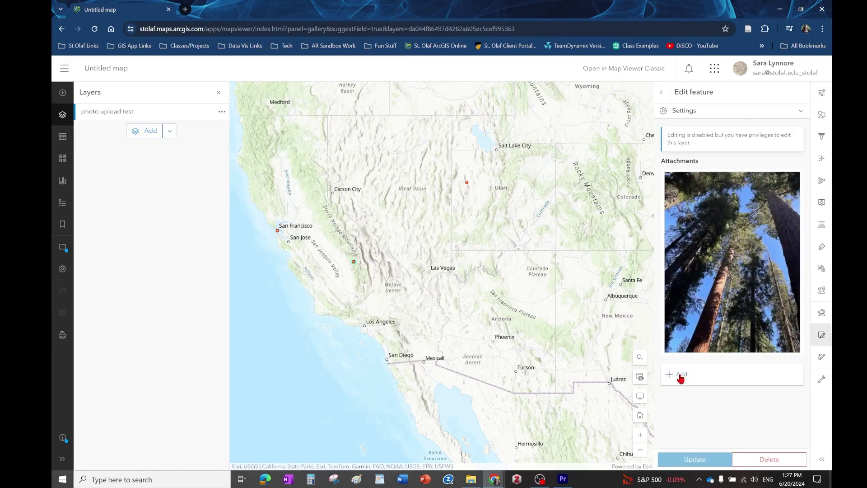
pyautogui.moveTo(636, 213); pyautogui.dragTo(490, 270)
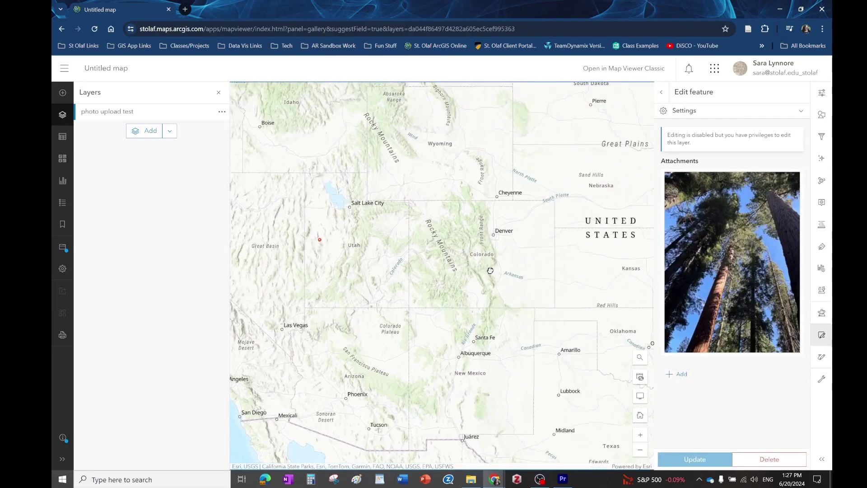
pyautogui.scroll(-2, 490, 269)
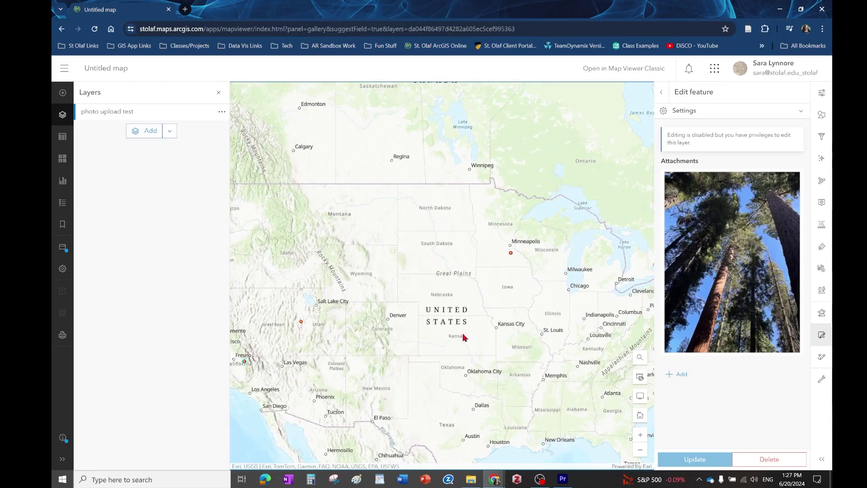
pyautogui.moveTo(461, 338); pyautogui.dragTo(533, 314)
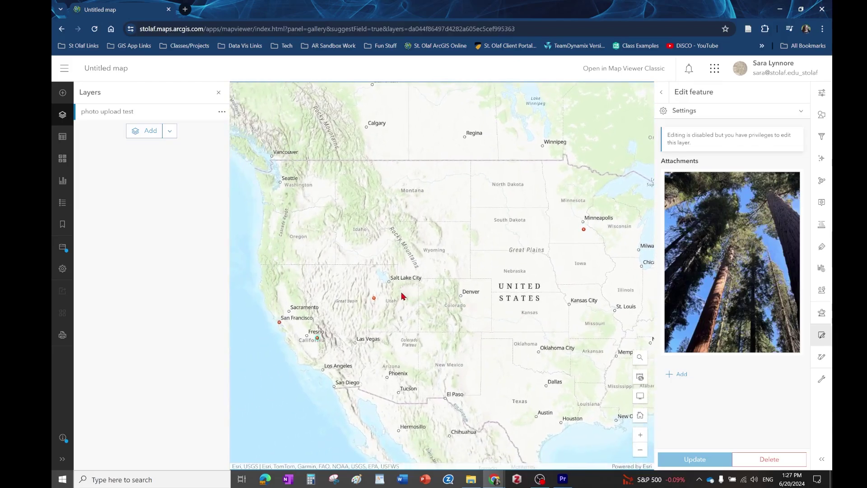